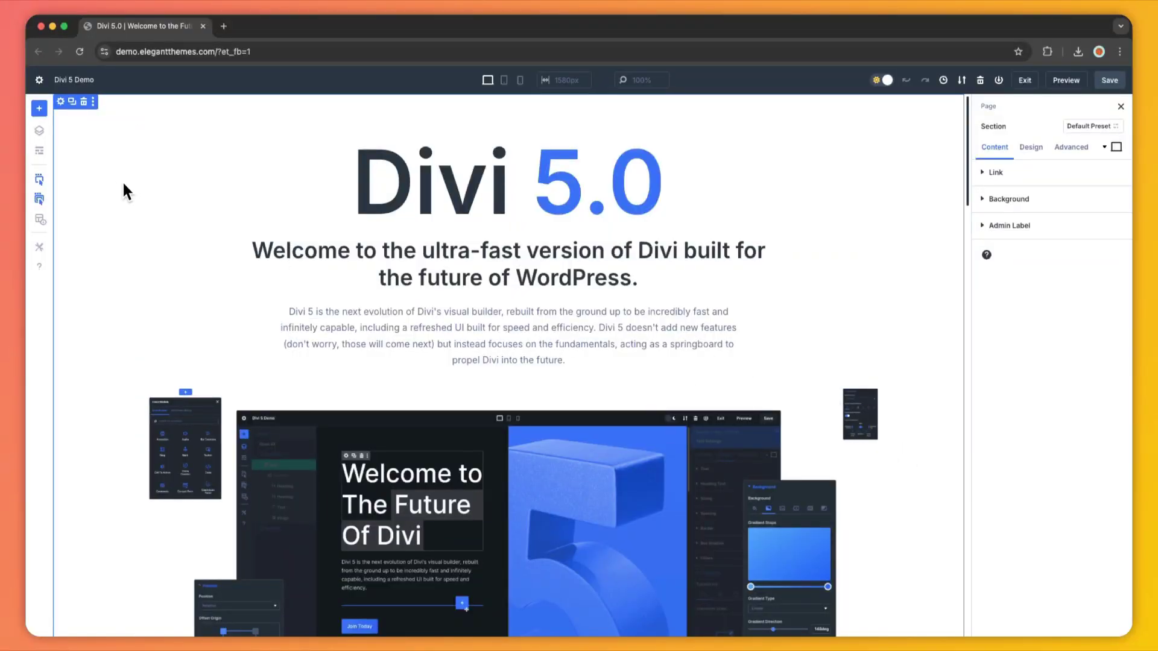
Show the page's layer tree and preview its show-only filter list of element types.
left_click(40, 133)
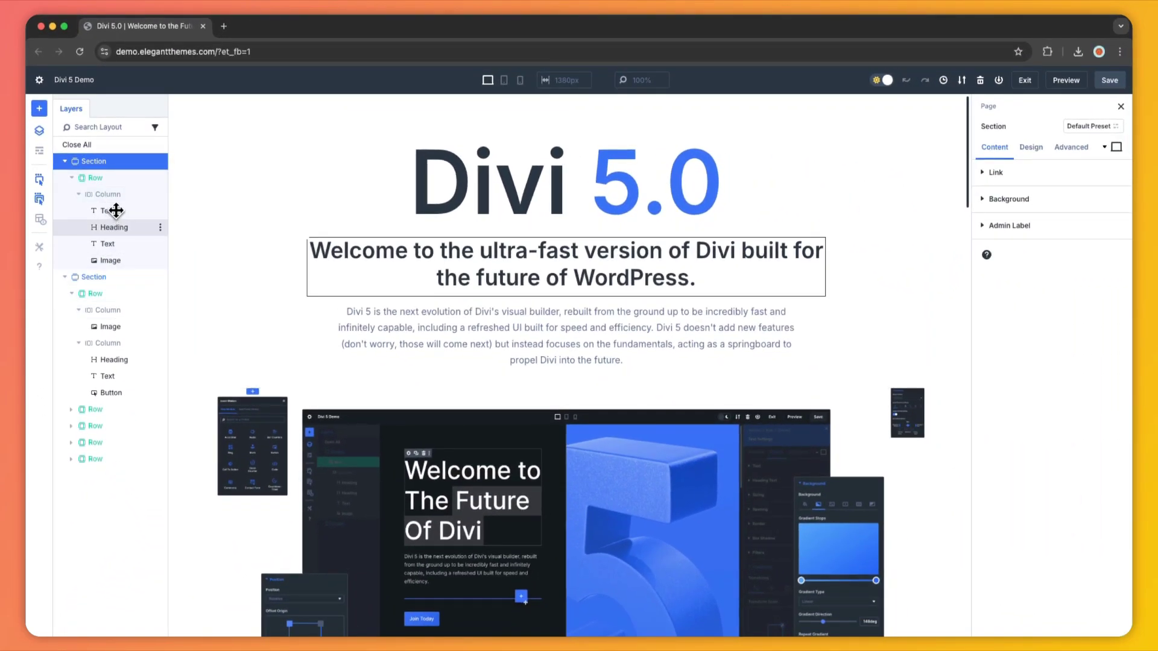
left_click(155, 130)
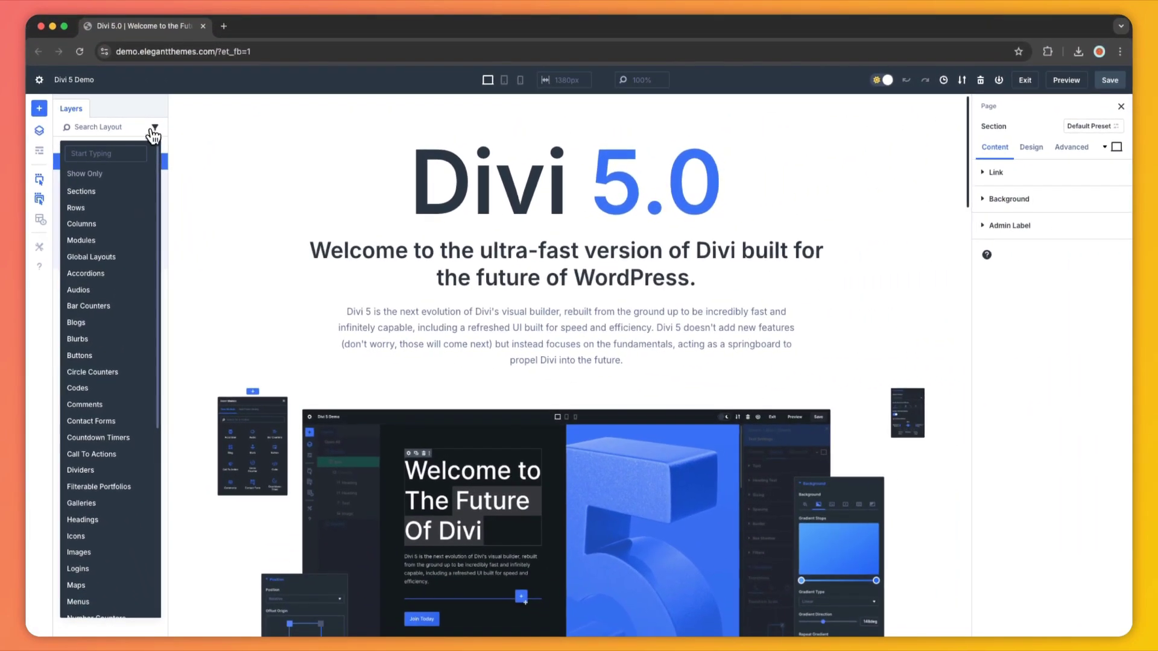
left_click(155, 113)
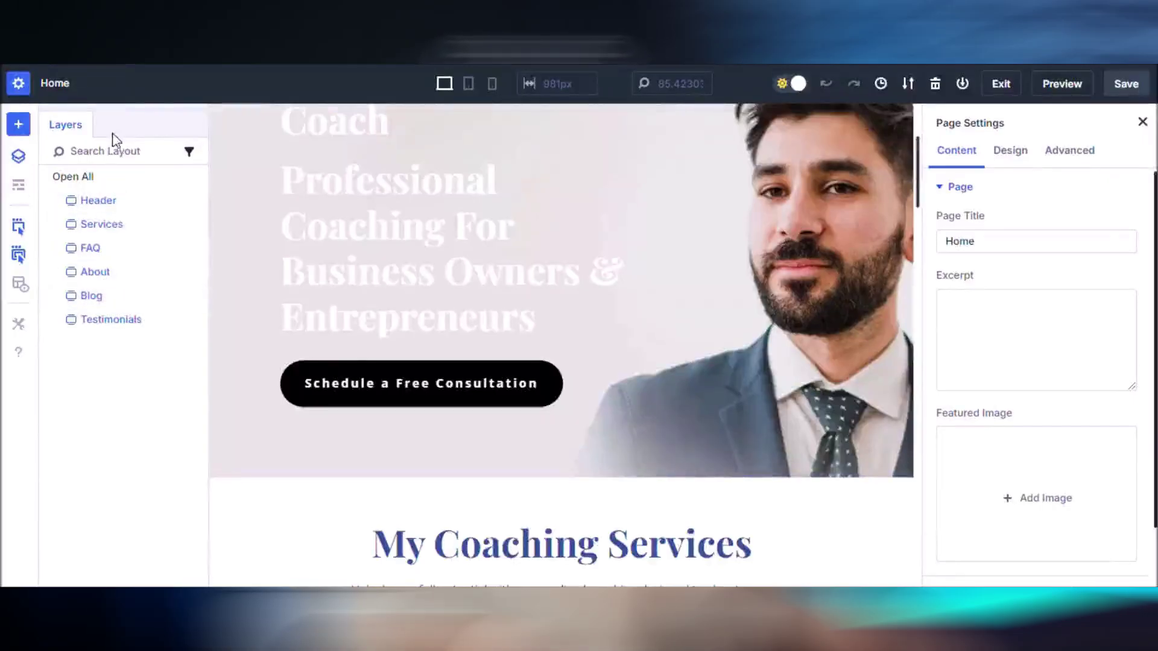
Search the layers for 'button' and jump to the Header, Services, FAQ and About buttons.
type("ton")
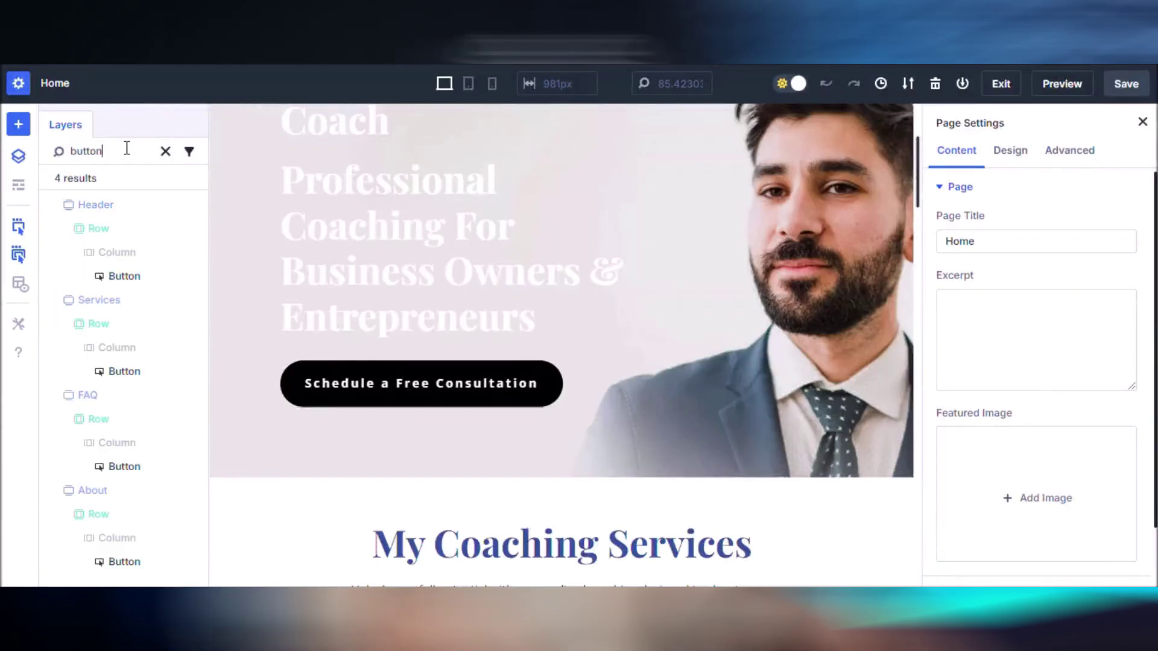
left_click(122, 276)
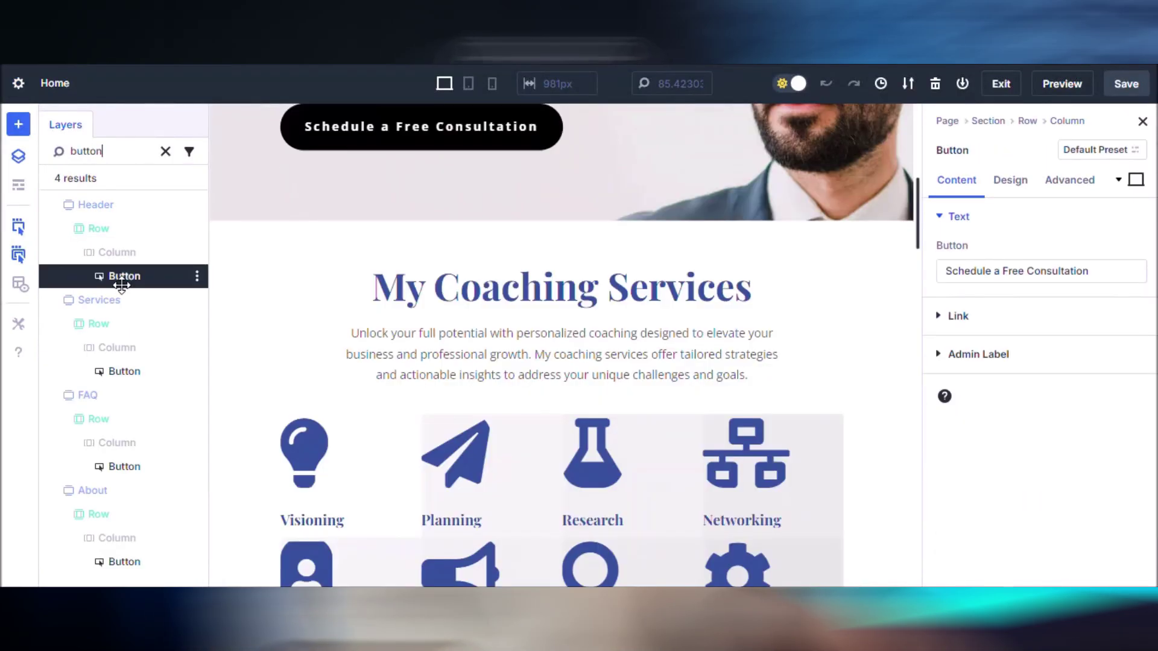
left_click(123, 369)
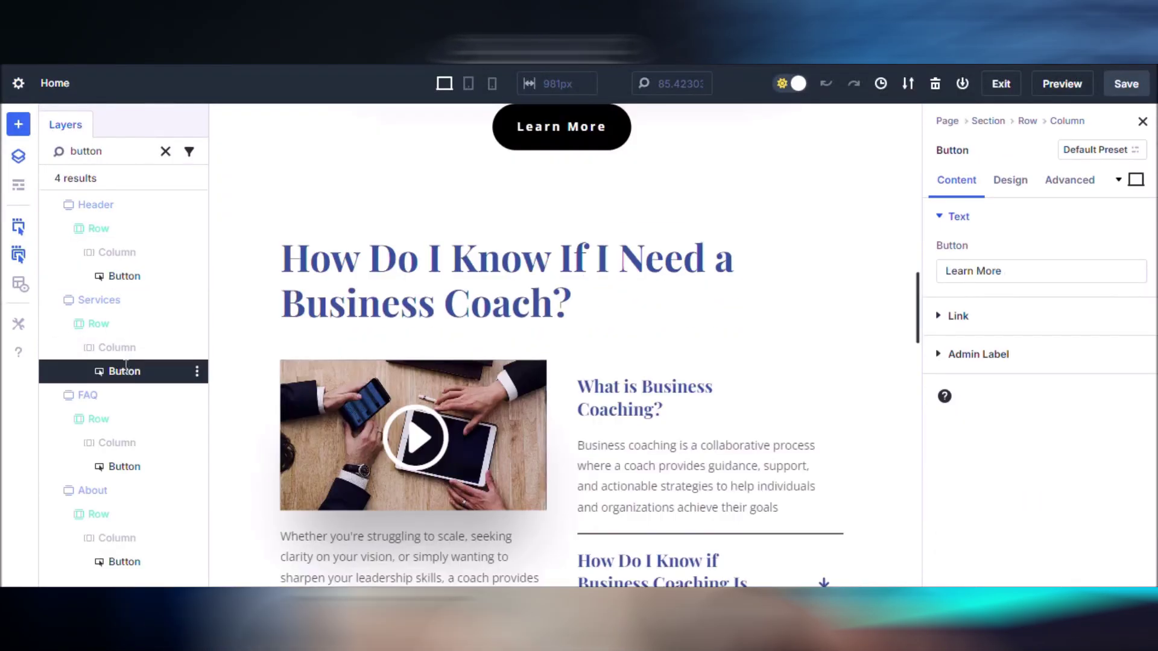
left_click(123, 467)
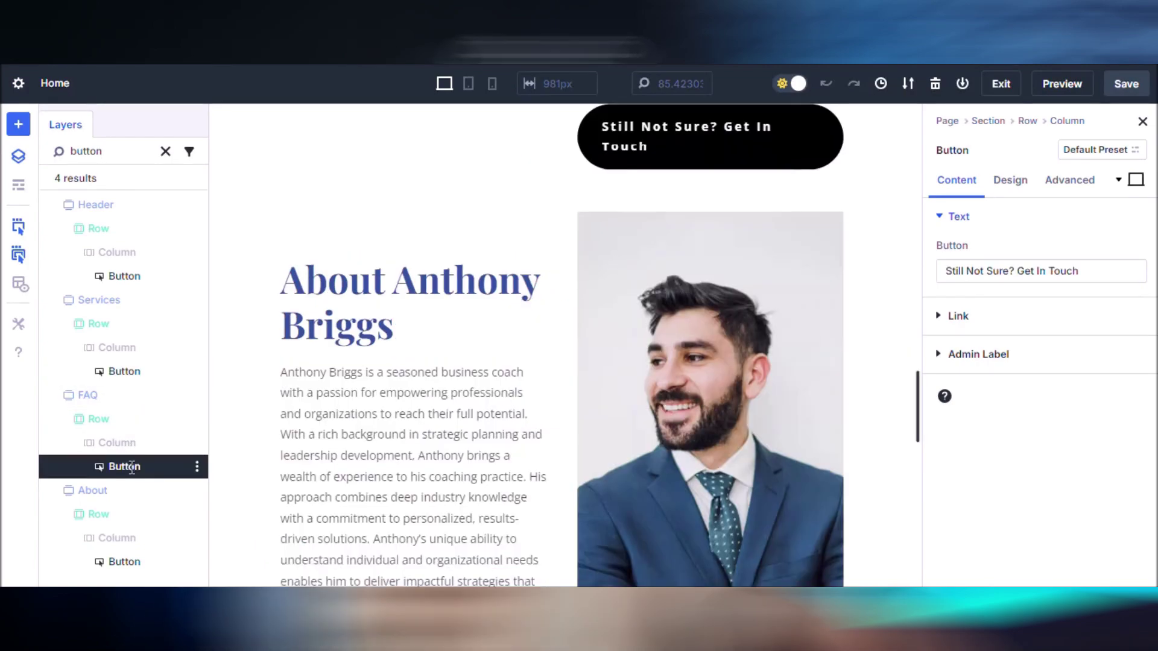
left_click(157, 562)
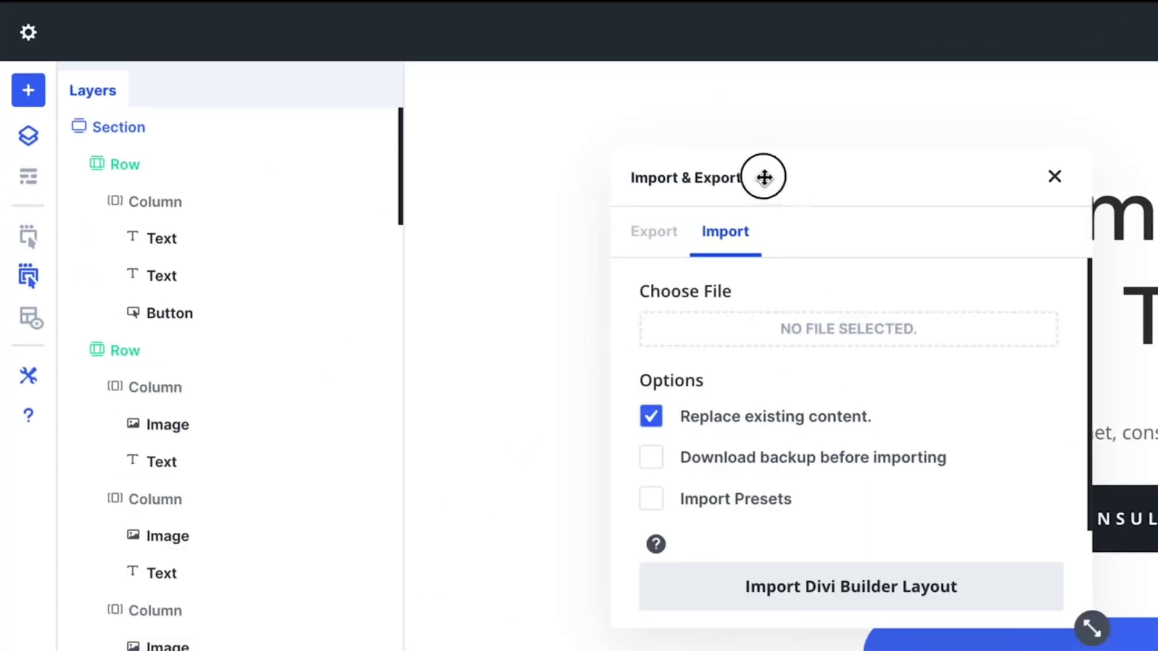
Dock the Import & Export window as a tab beside Layers in the sidebar.
left_click_drag(764, 177, 530, 214)
Search the layers for 'button' and relabel the header button 'Schedule a Free Consultation'.
left_click(90, 96)
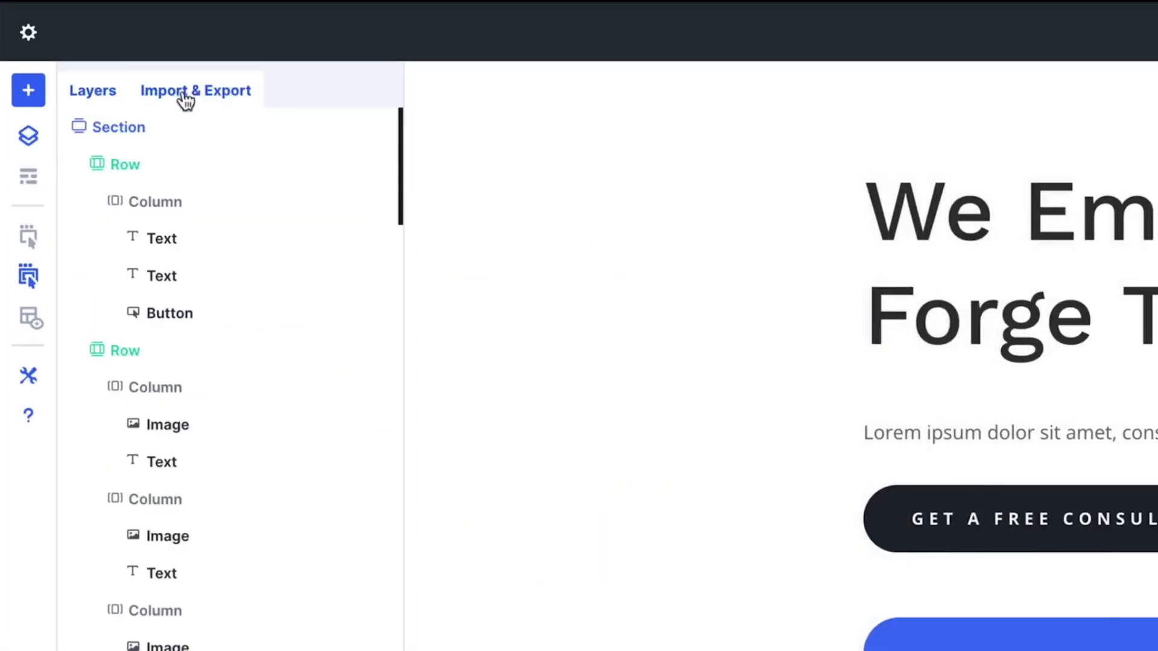
left_click(197, 97)
left_click(102, 99)
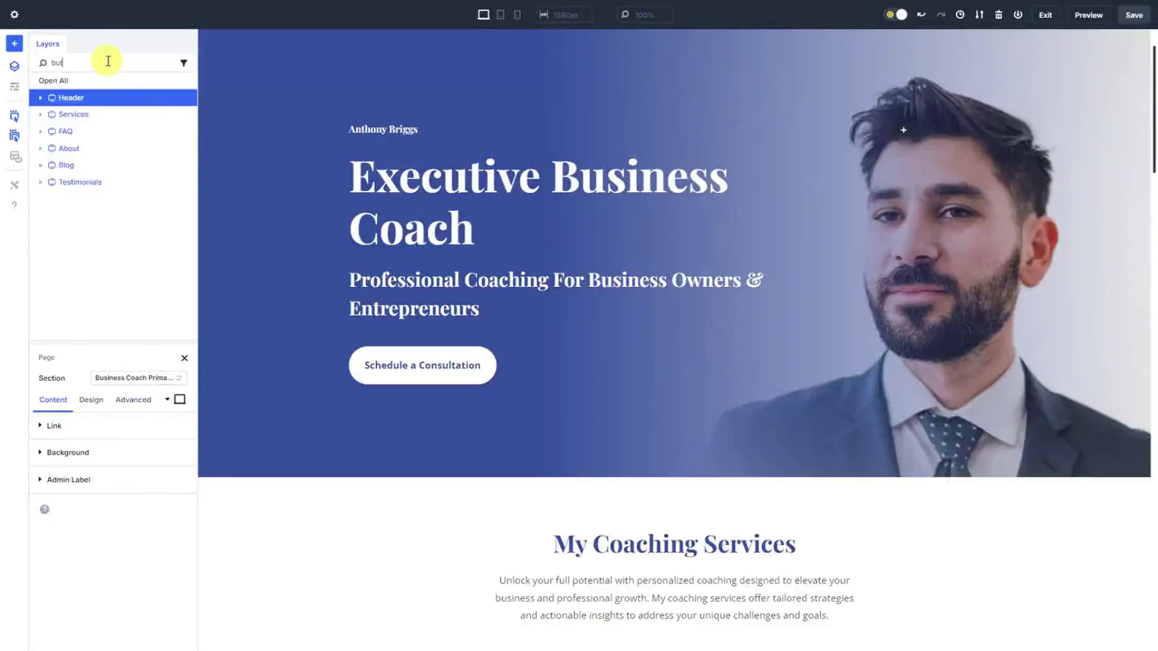
type("ton")
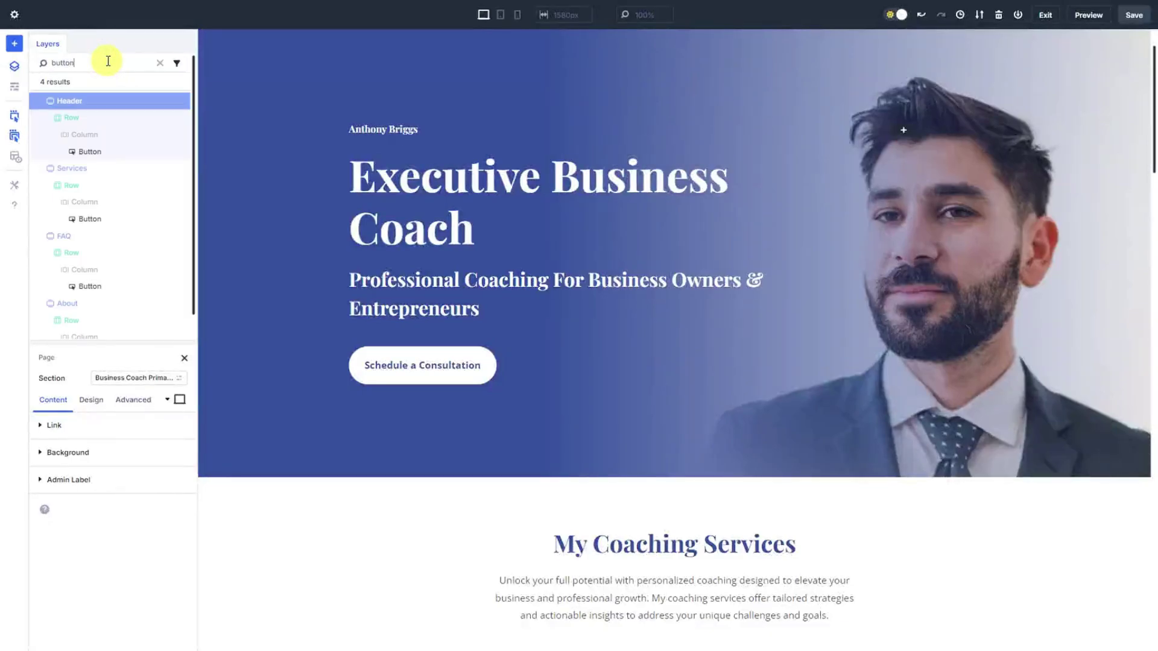
left_click(127, 149)
left_click(88, 466)
type("Free Consultation")
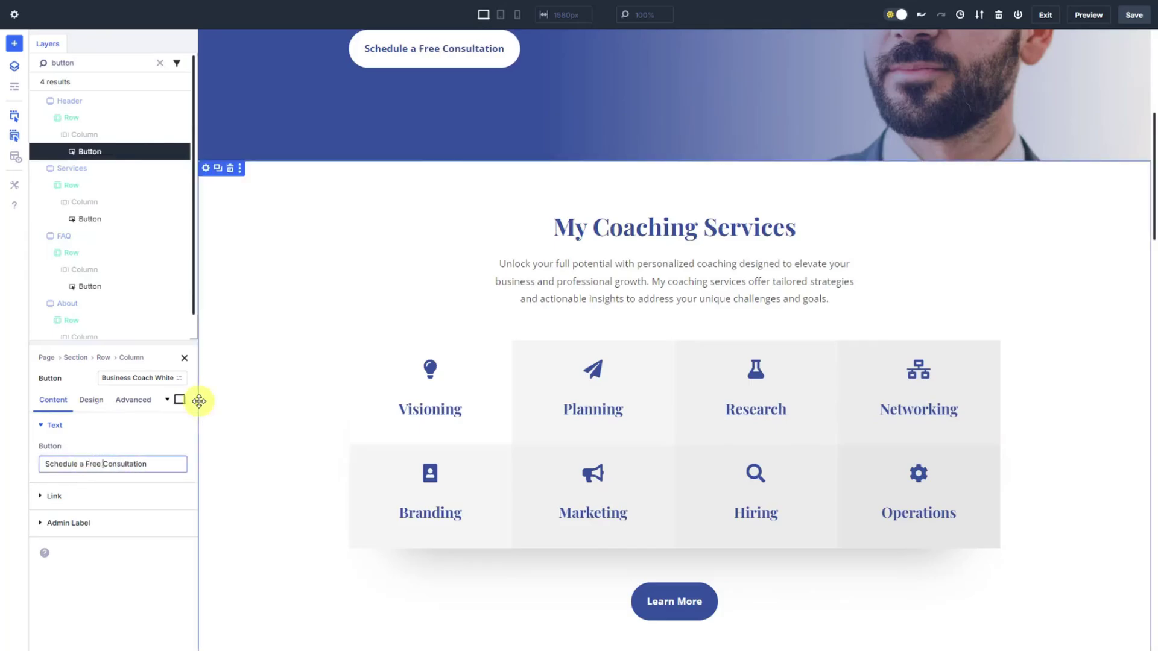
Change the Services button text to 'View Services' and begin editing the FAQ button's label.
left_click(143, 219)
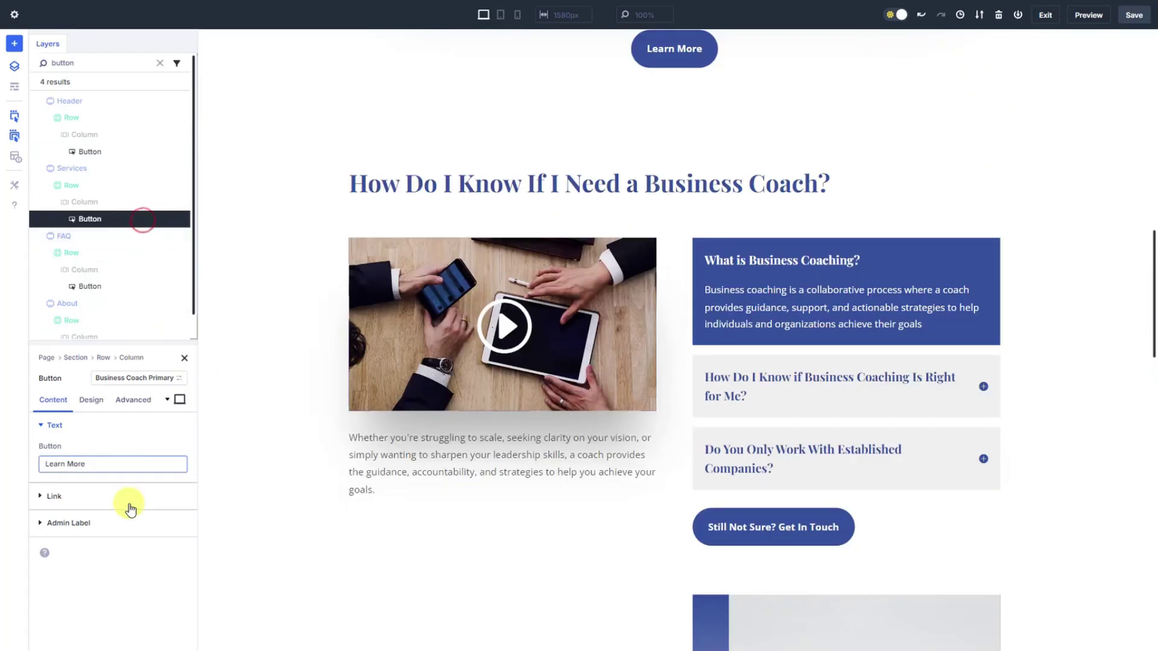
type("View Services")
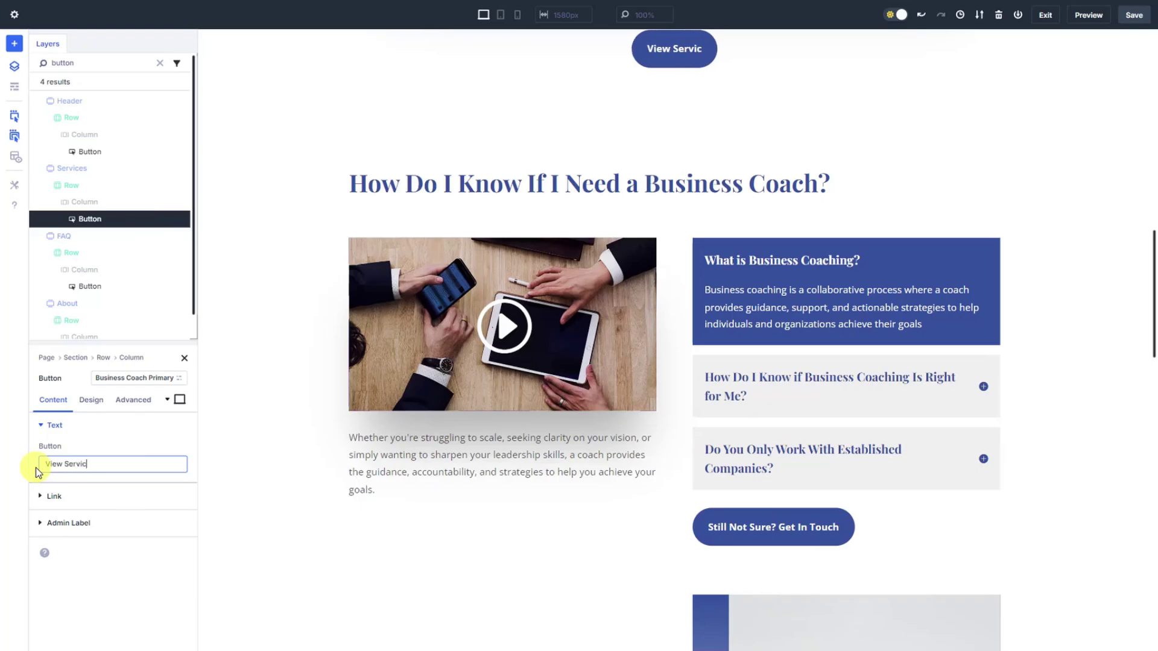
left_click(107, 282)
left_click(96, 464)
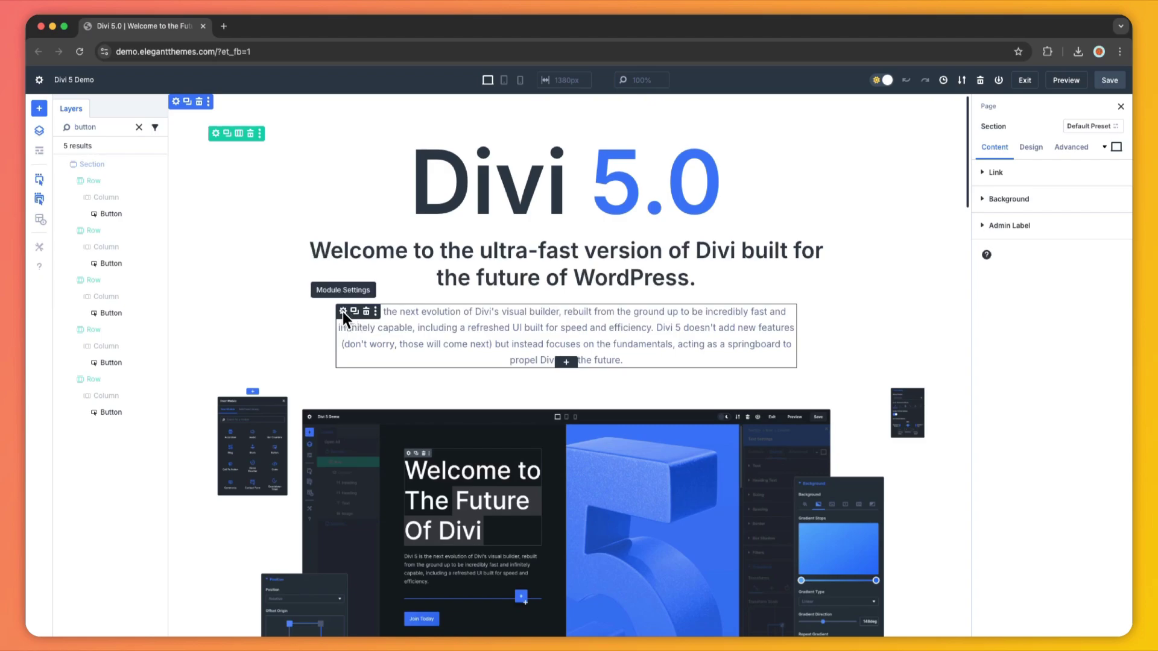
Open the intro Text module's settings, showing its Page › Section › Row › Column breadcrumbs.
left_click(343, 312)
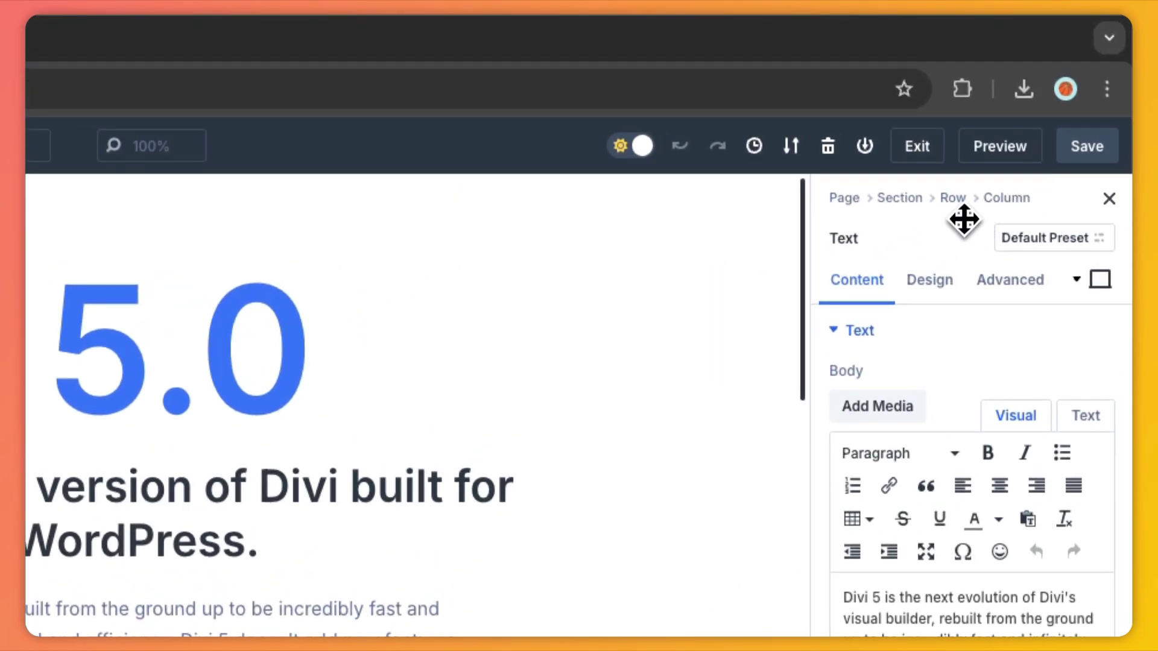
left_click(954, 201)
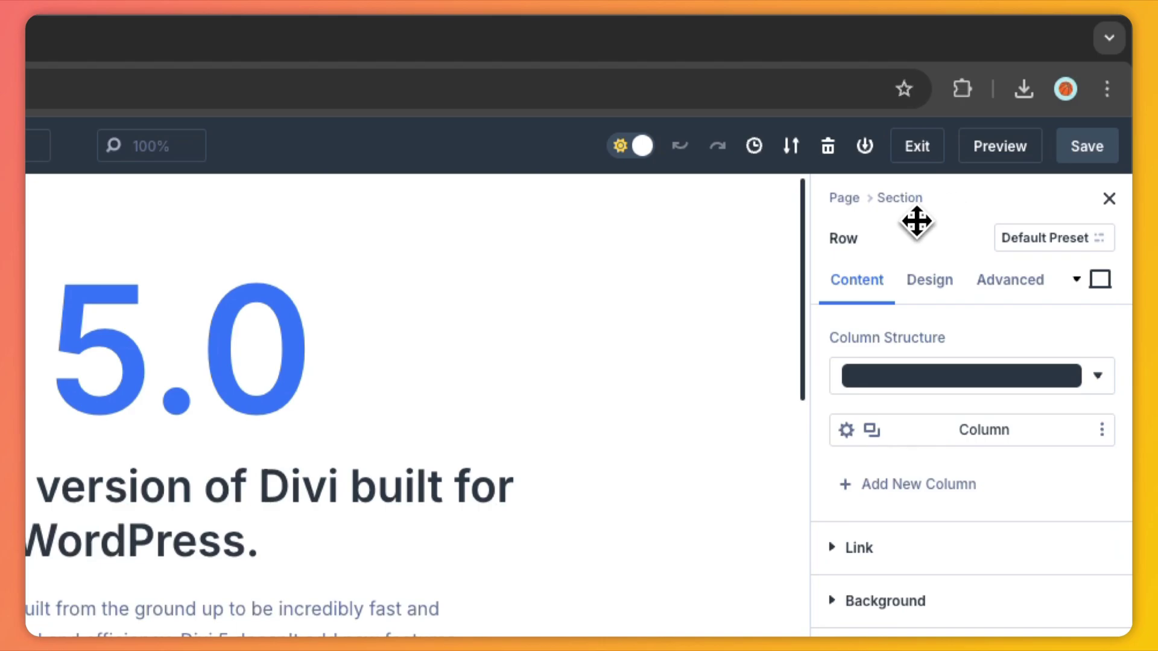
left_click(897, 202)
left_click(928, 280)
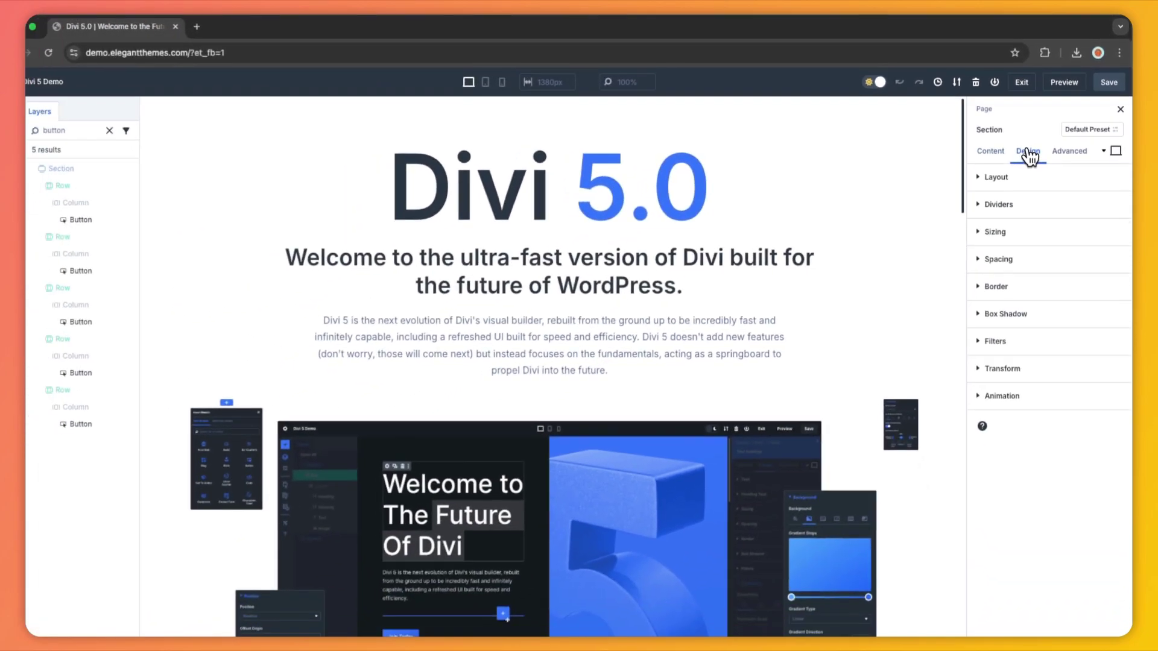
left_click(768, 328)
left_click(1043, 109)
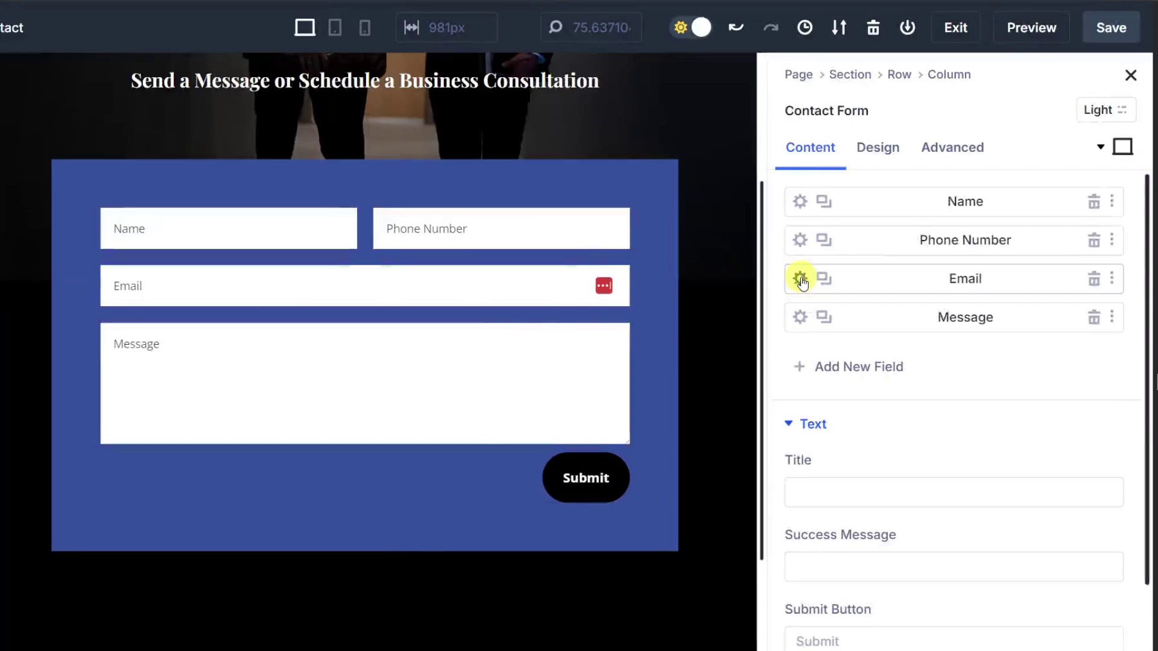
Title the Email field 'Email Address' and the contact form 'Get In Touch'.
left_click(800, 277)
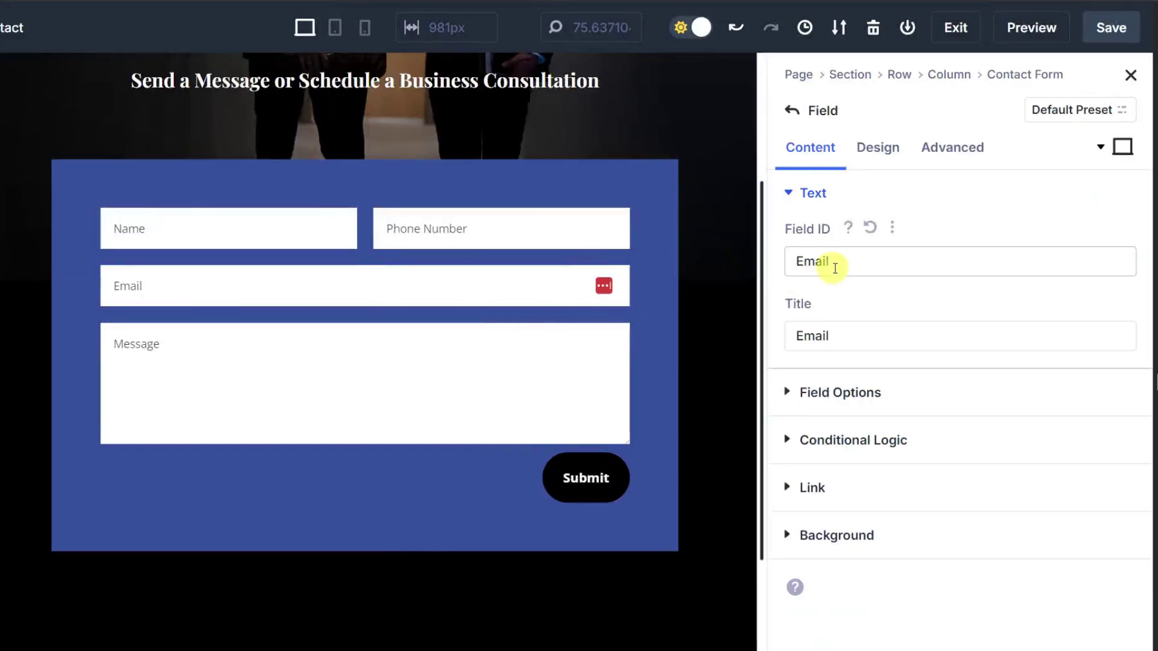
left_click(1002, 77)
left_click(871, 490)
type("Get In Touch")
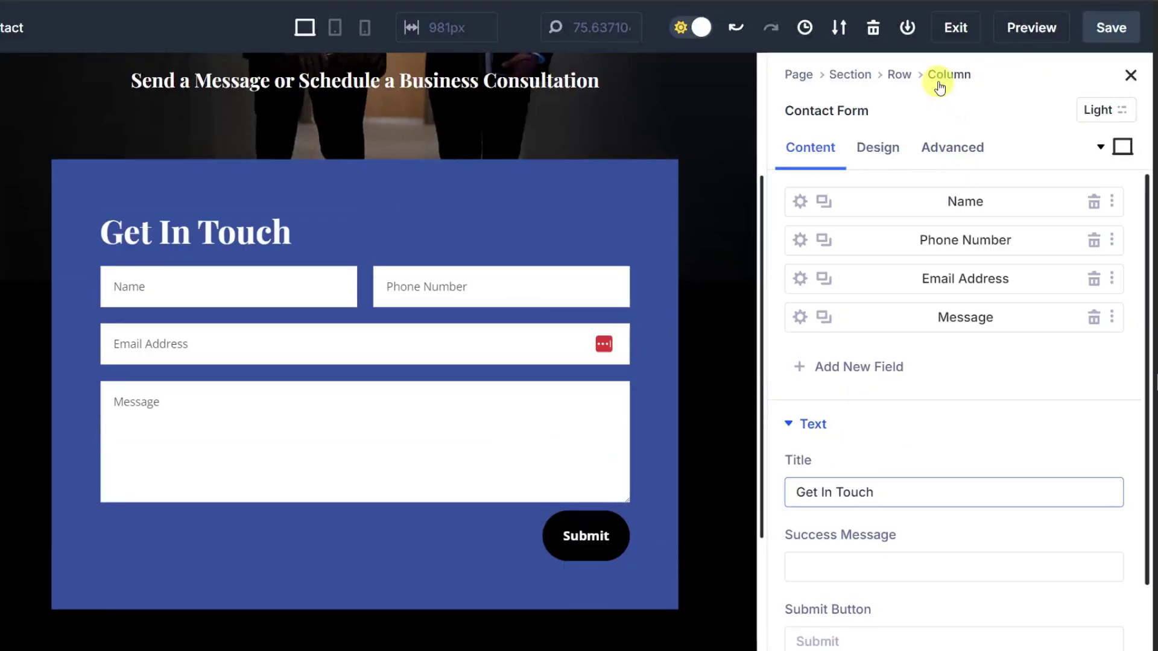
Round the form row's border corners to a 24px radius.
left_click(901, 75)
left_click(885, 150)
left_click_drag(836, 396, 846, 396)
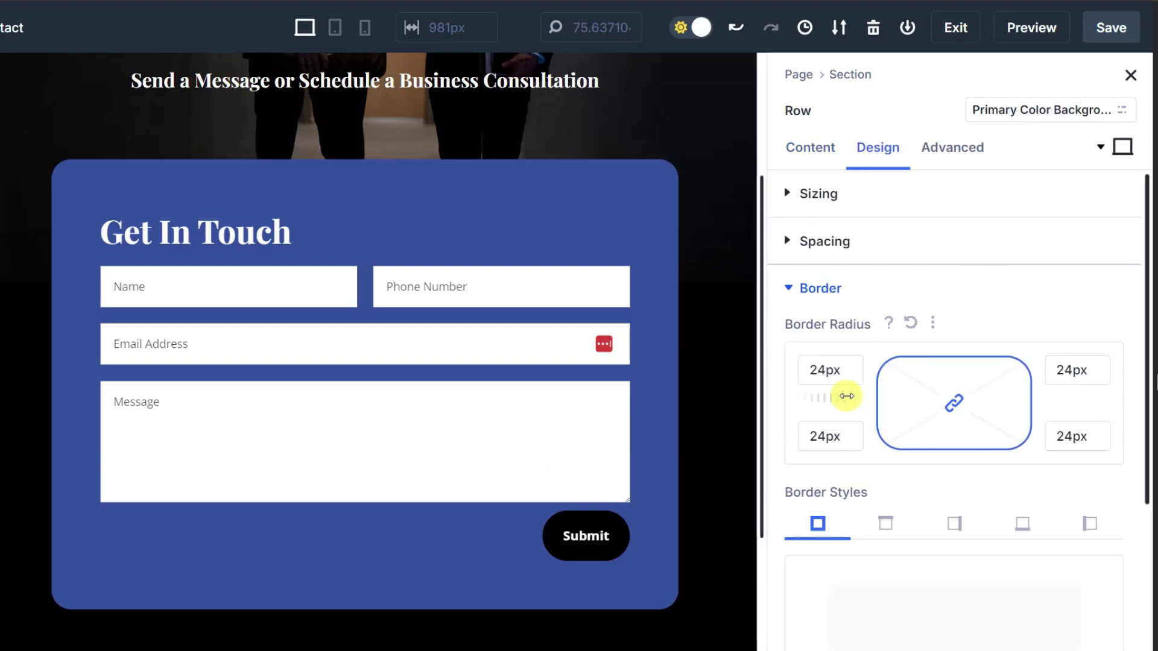
Set the parent section's background color to white.
left_click(862, 73)
left_click(842, 241)
left_click(840, 569)
left_click(869, 569)
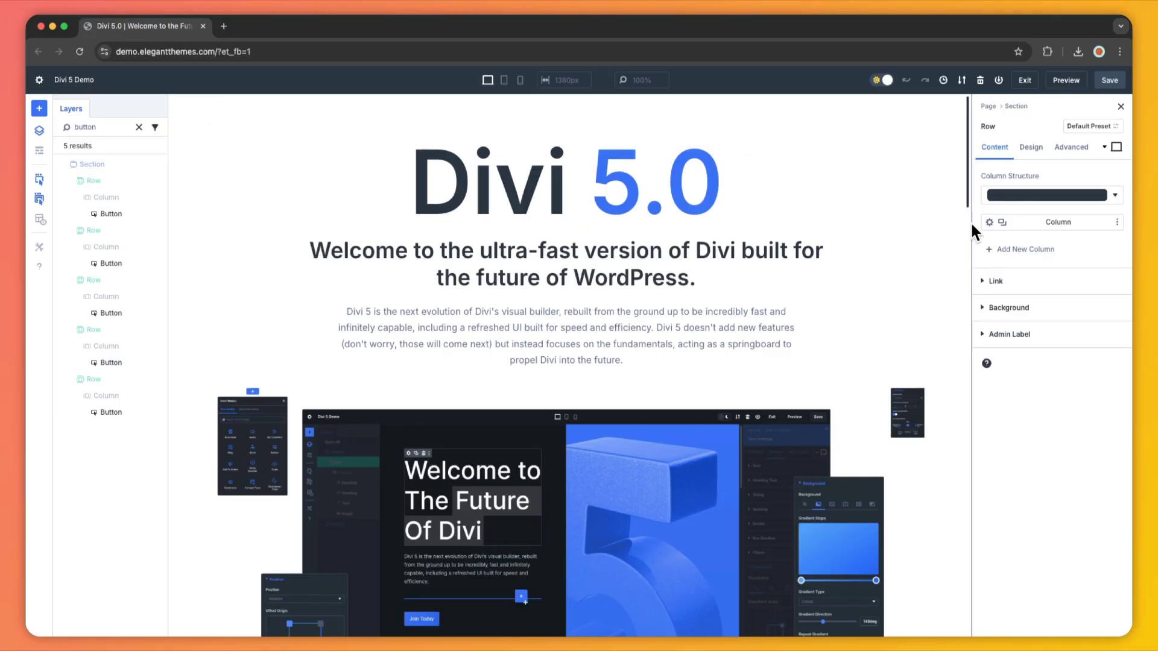
Drag the settings divider and the left panel edge so settings and layers share the side area.
left_click_drag(973, 225, 937, 218)
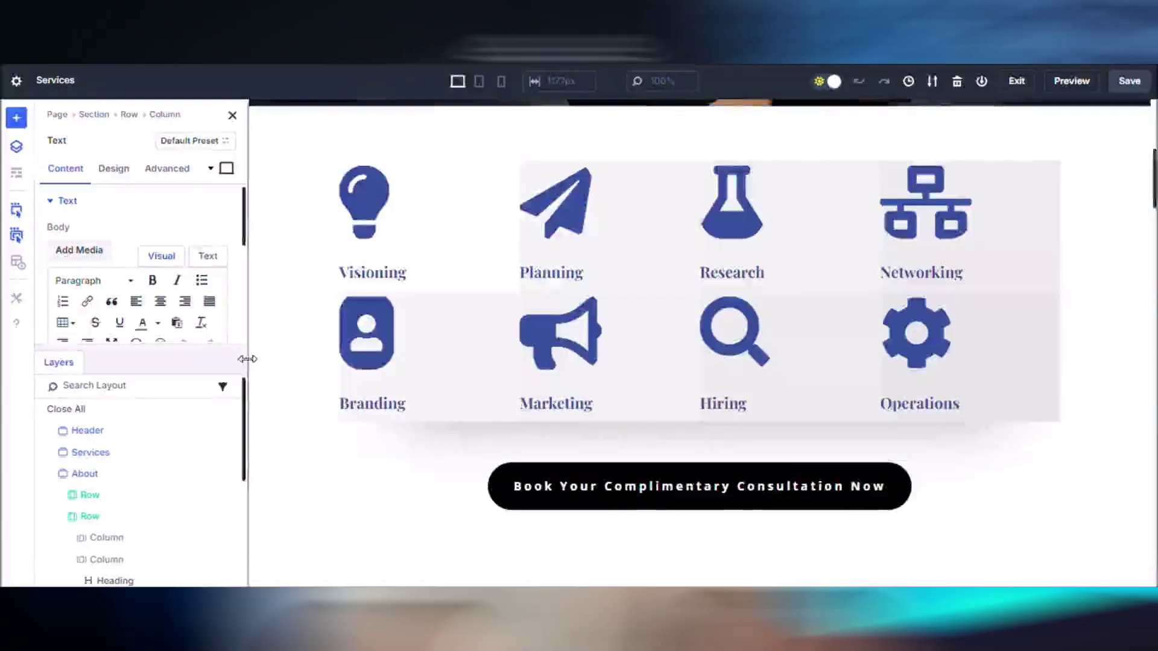
left_click_drag(248, 358, 334, 382)
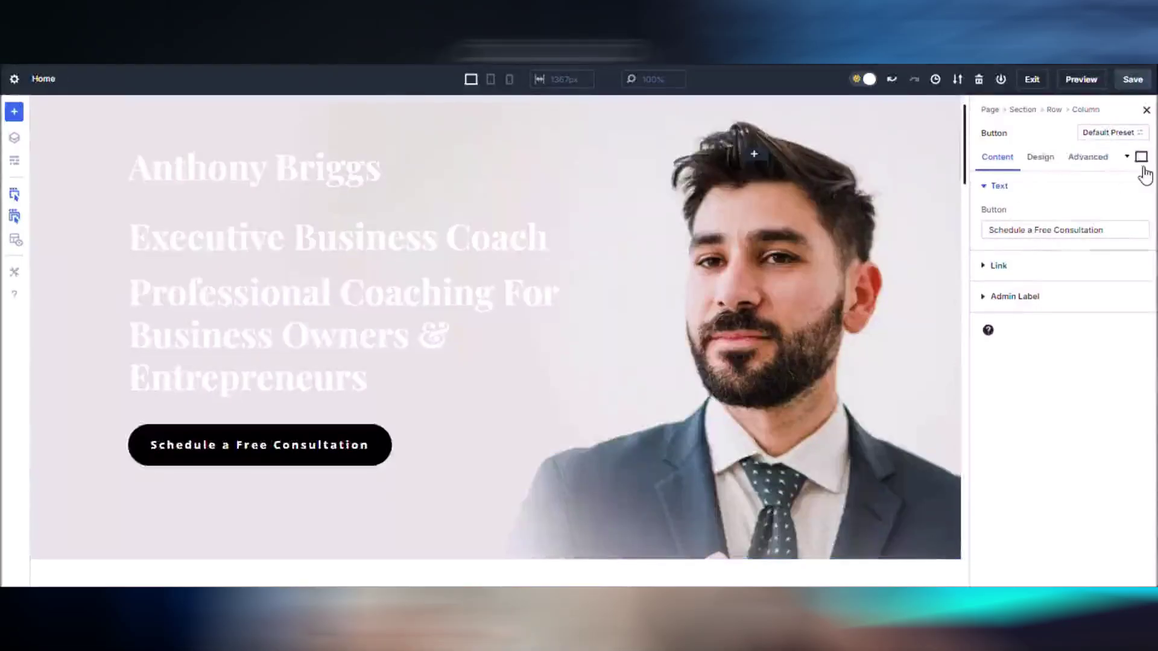
Make the consultation button's hover background blue.
left_click(1142, 158)
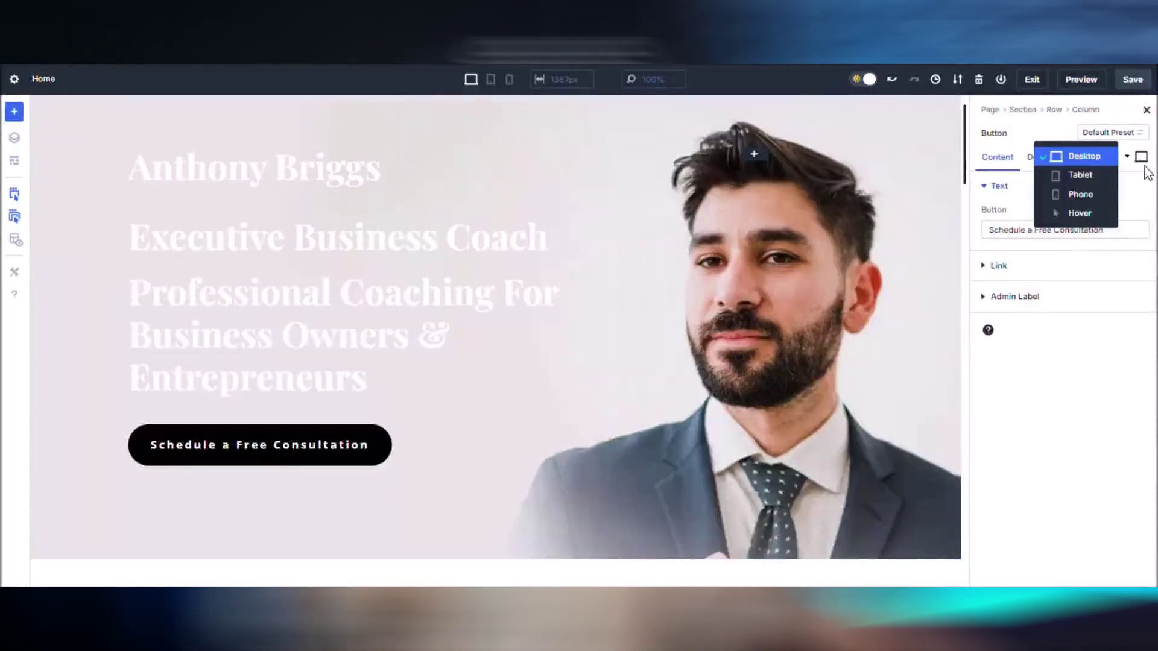
left_click(1079, 213)
left_click(1043, 161)
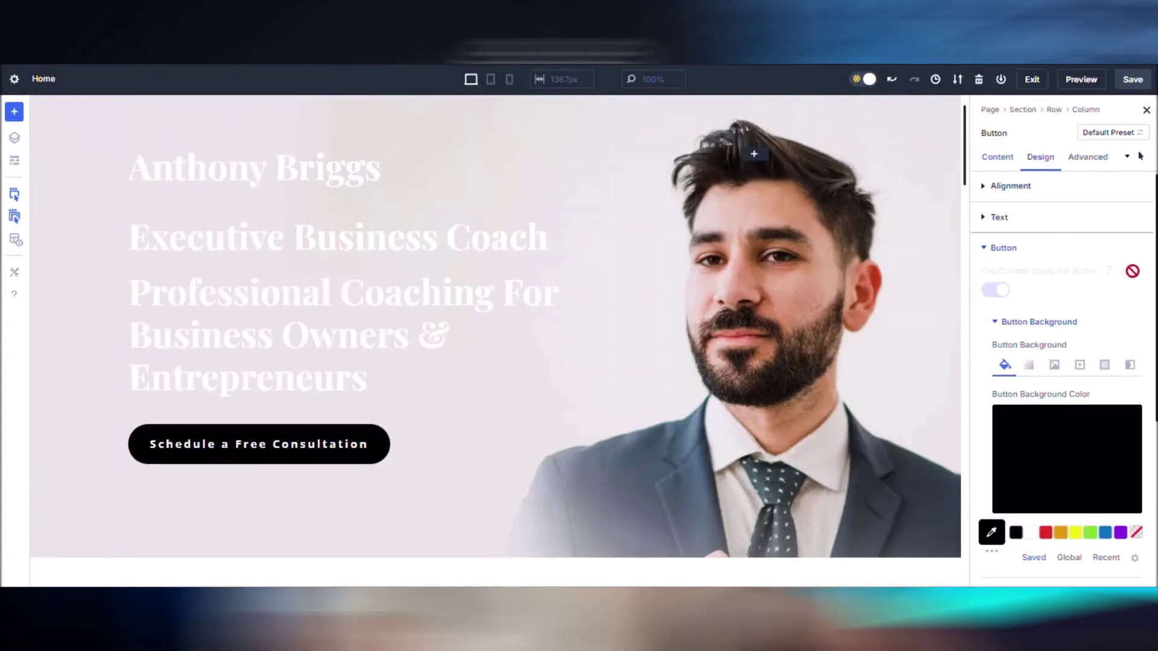
scroll(1140, 156, "down", 2)
left_click(1108, 444)
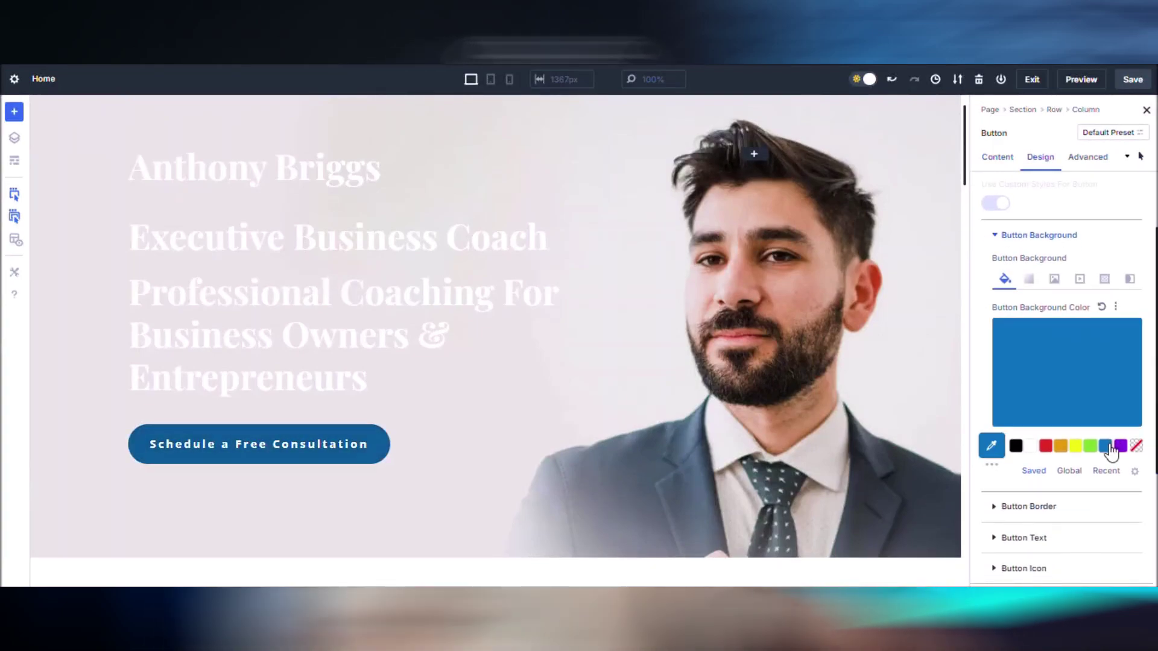
Give the button a blue background on desktop.
left_click(1140, 158)
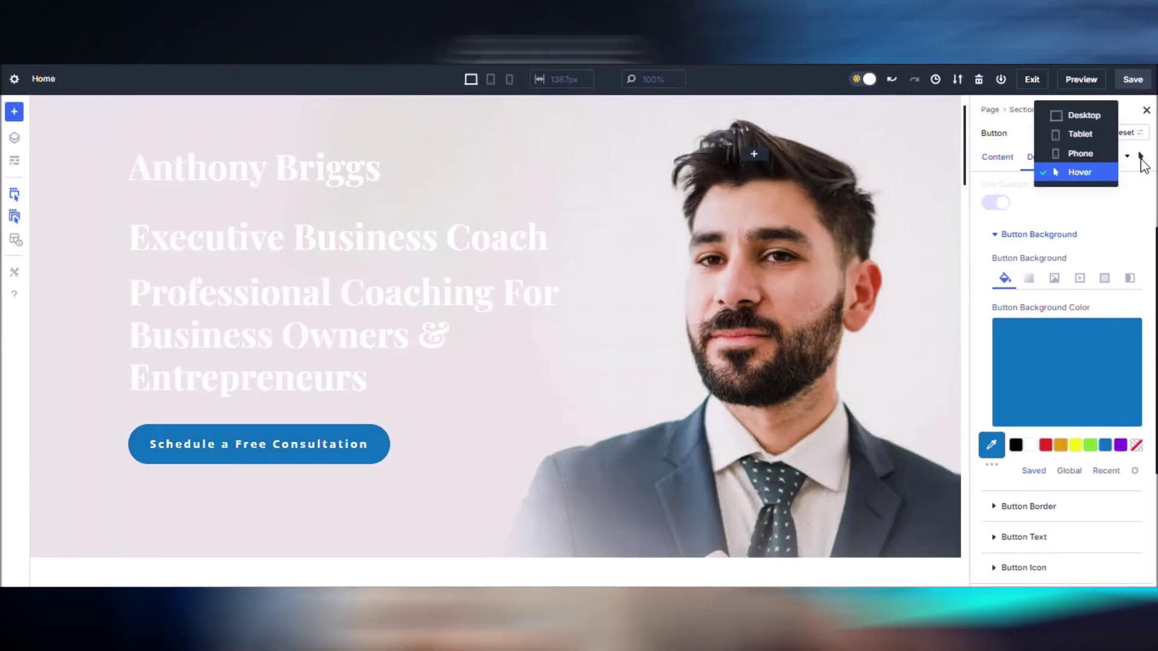
left_click(1103, 123)
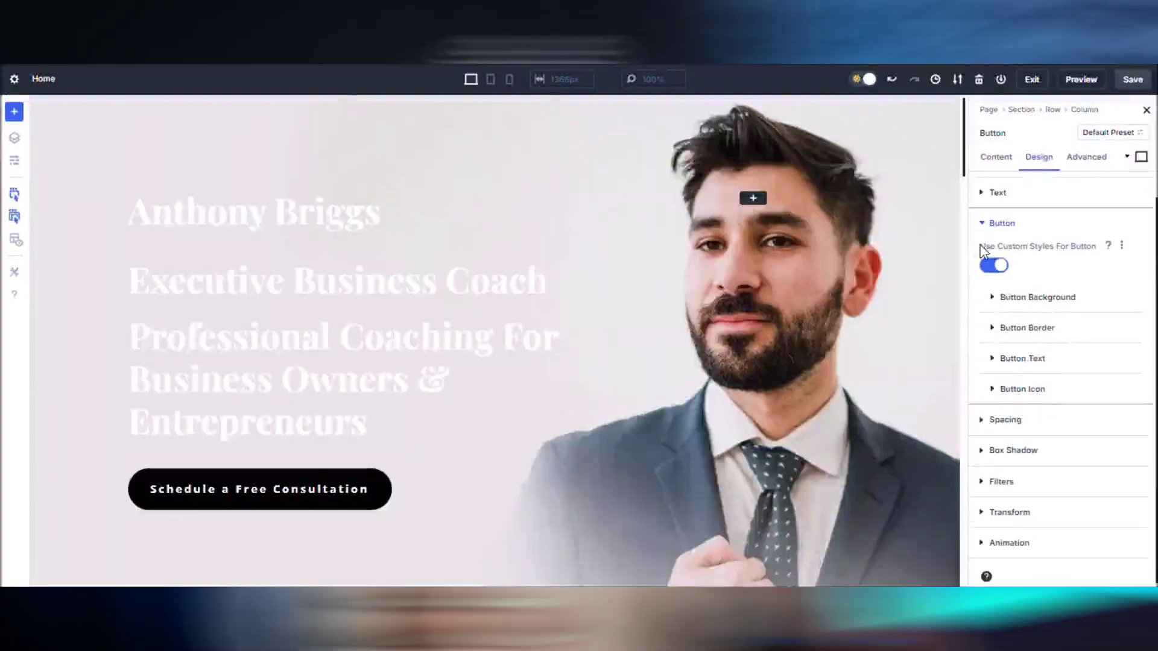
left_click(992, 300)
left_click(1105, 398)
Make the button background blue on tablet and black on phone.
left_click(1126, 157)
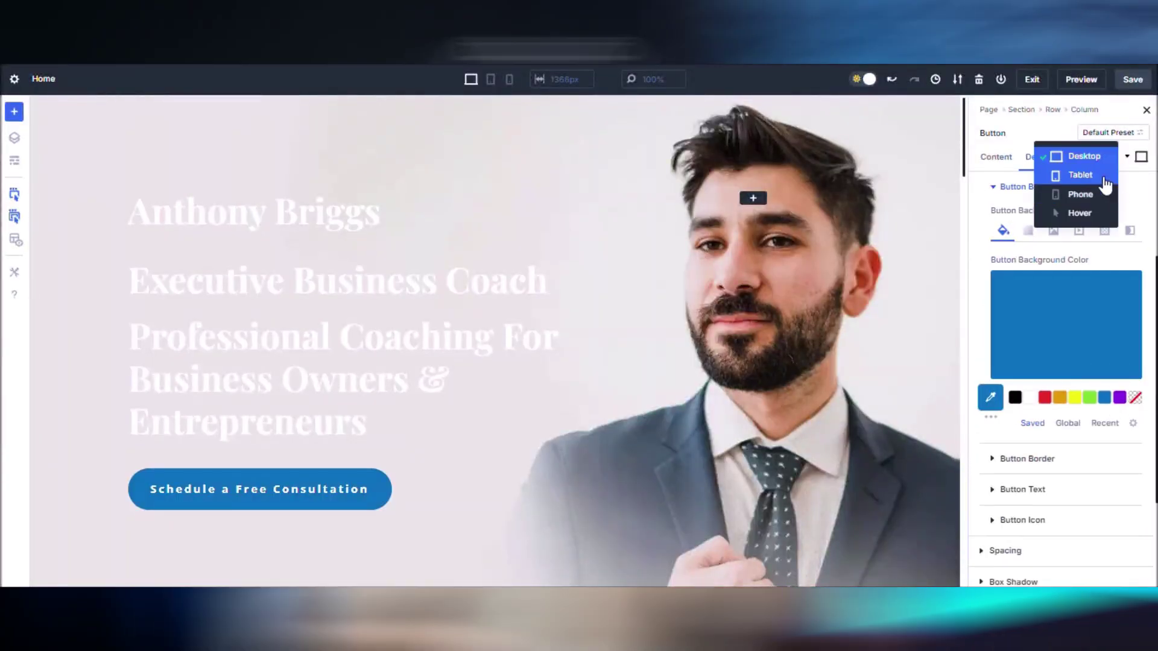
left_click(1091, 175)
left_click(1106, 400)
left_click(1141, 158)
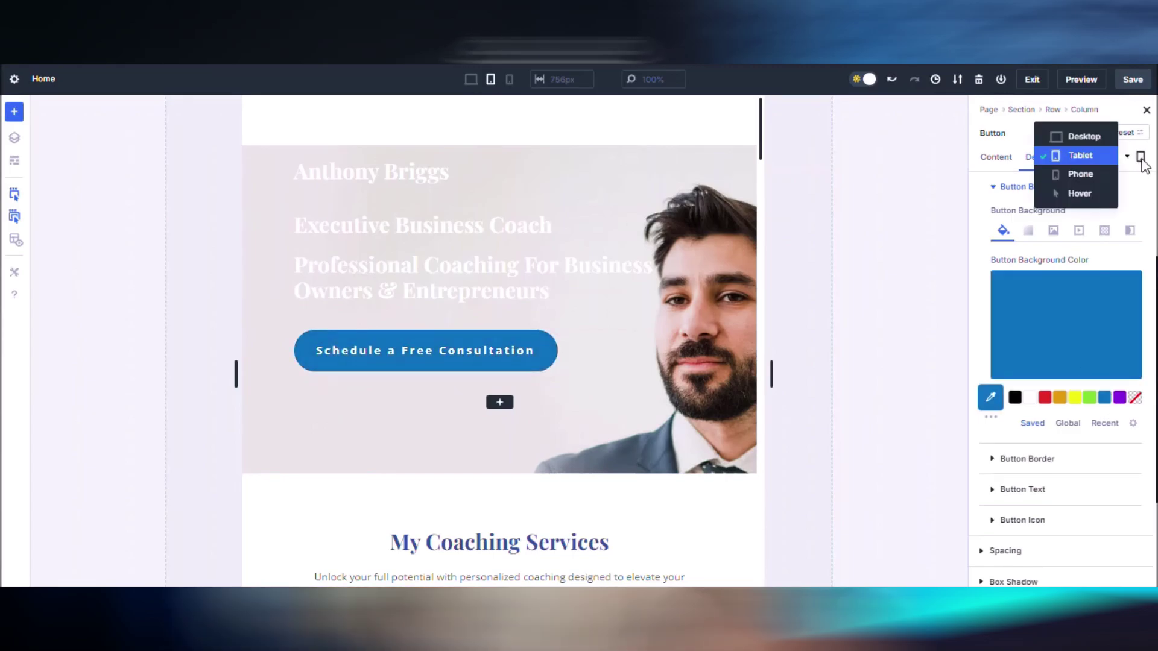
left_click(1082, 180)
left_click(1015, 398)
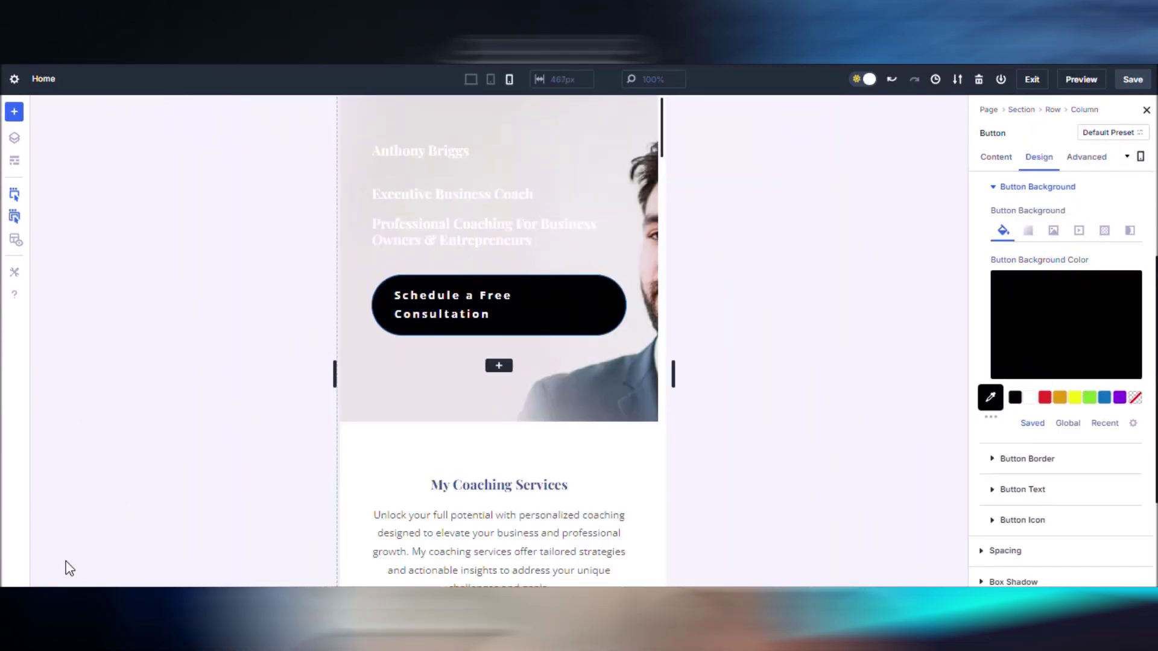